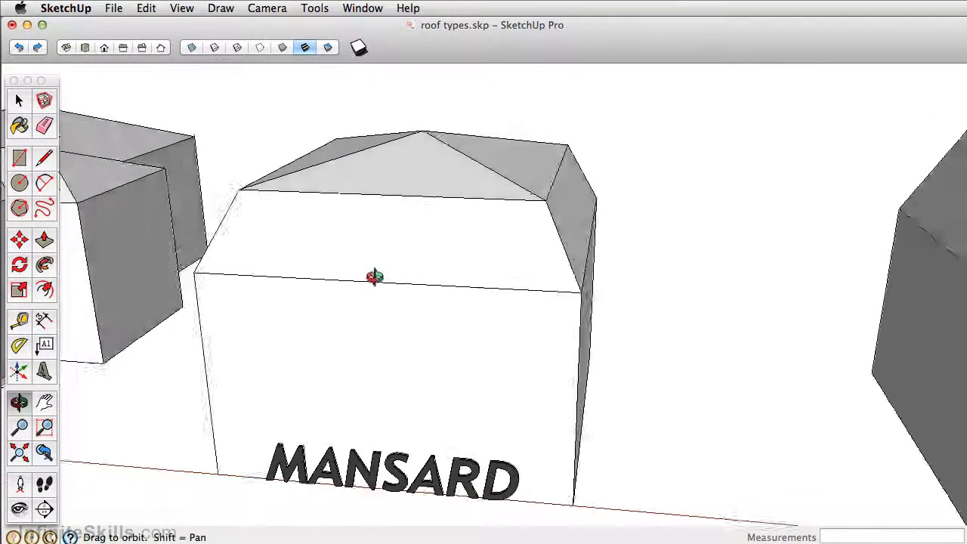
Examine the finished mansard roof example and the plain box in front of it.
{"action": "key", "text": "space"}
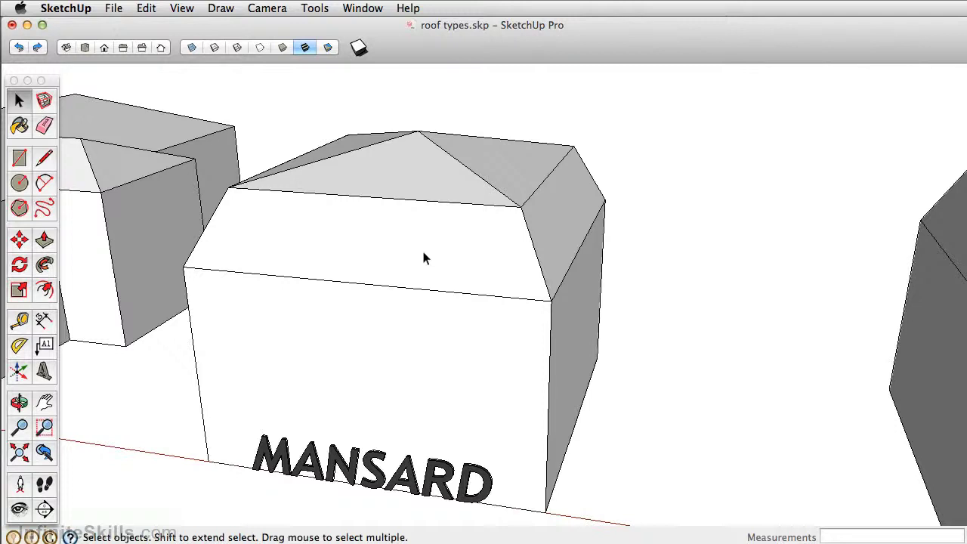
{"action": "middle_click_drag", "start_coordinate": [423, 259], "coordinate": [438, 216]}
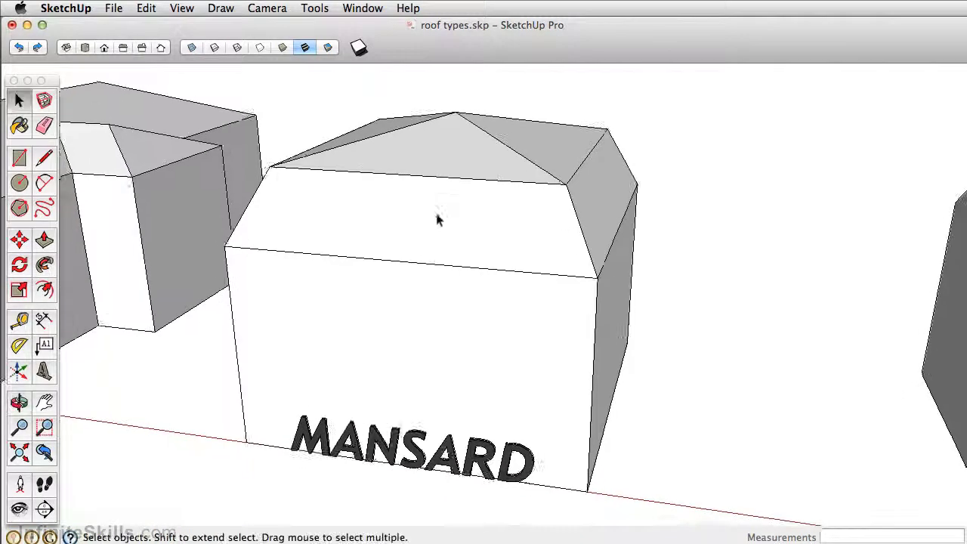
{"action": "scroll", "coordinate": [436, 219], "scroll_direction": "down", "scroll_amount": 3}
{"action": "scroll", "coordinate": [437, 220], "scroll_direction": "down", "scroll_amount": 5}
{"action": "middle_click_drag", "start_coordinate": [369, 340], "coordinate": [555, 309]}
{"action": "scroll", "coordinate": [555, 311], "scroll_direction": "up", "scroll_amount": 3}
{"action": "middle_click_drag", "start_coordinate": [550, 255], "coordinate": [481, 273], "text": "shift"}
{"action": "scroll", "coordinate": [486, 317], "scroll_direction": "up", "scroll_amount": 3}
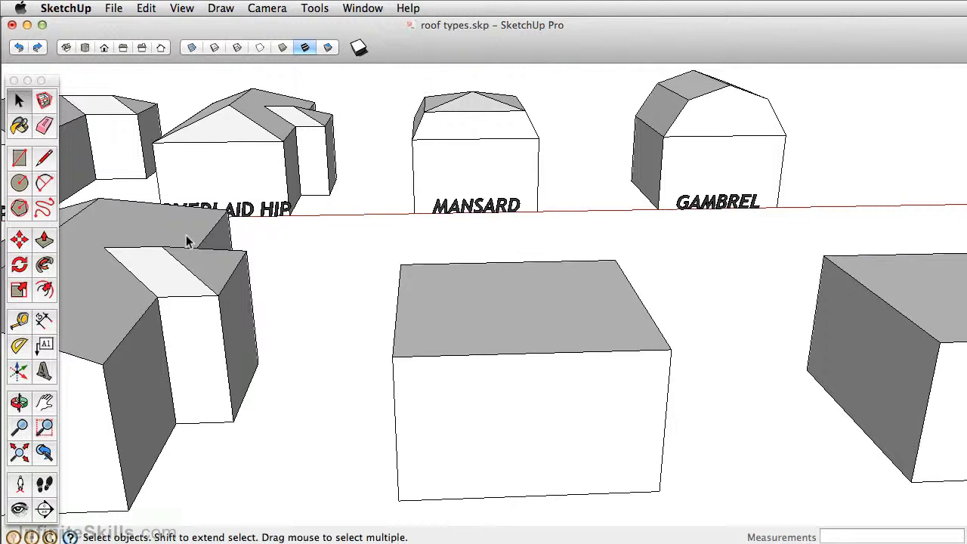
Offset the top face of the plain box in front of the mansard example inward by 24 inches.
{"action": "middle_click_drag", "start_coordinate": [340, 287], "coordinate": [298, 242]}
{"action": "key", "text": "space"}
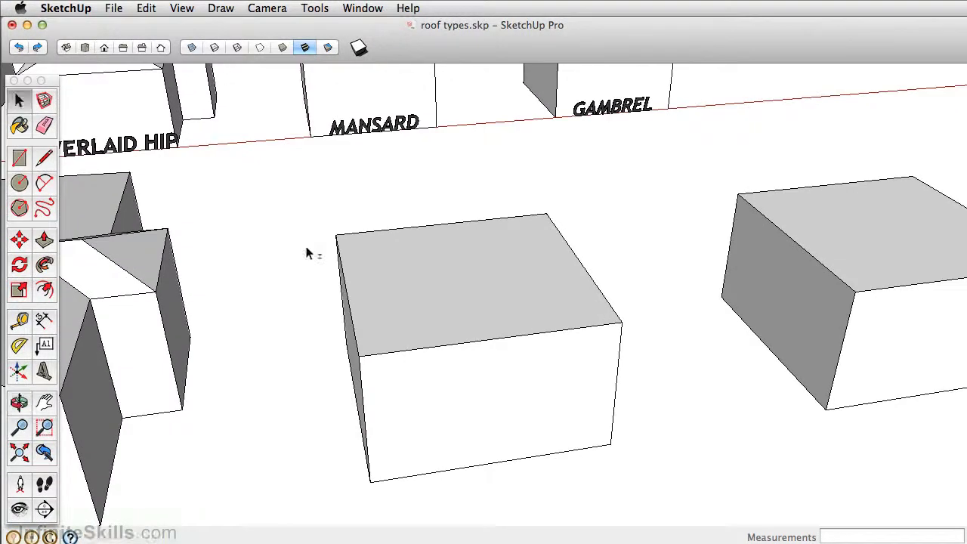
{"action": "left_click", "coordinate": [46, 291]}
{"action": "middle_click_drag", "start_coordinate": [287, 259], "coordinate": [367, 274]}
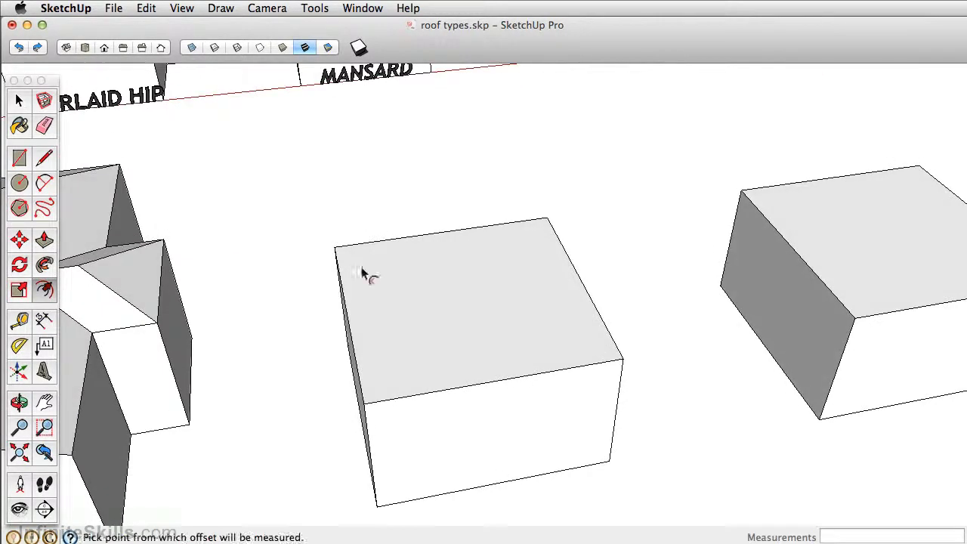
{"action": "left_click", "coordinate": [381, 325]}
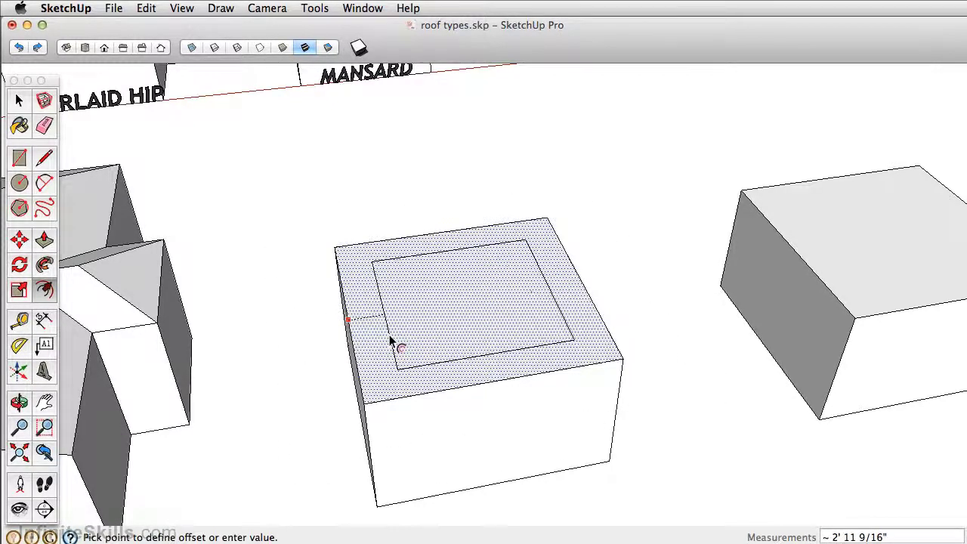
{"action": "scroll", "coordinate": [391, 342], "scroll_direction": "down", "scroll_amount": 4}
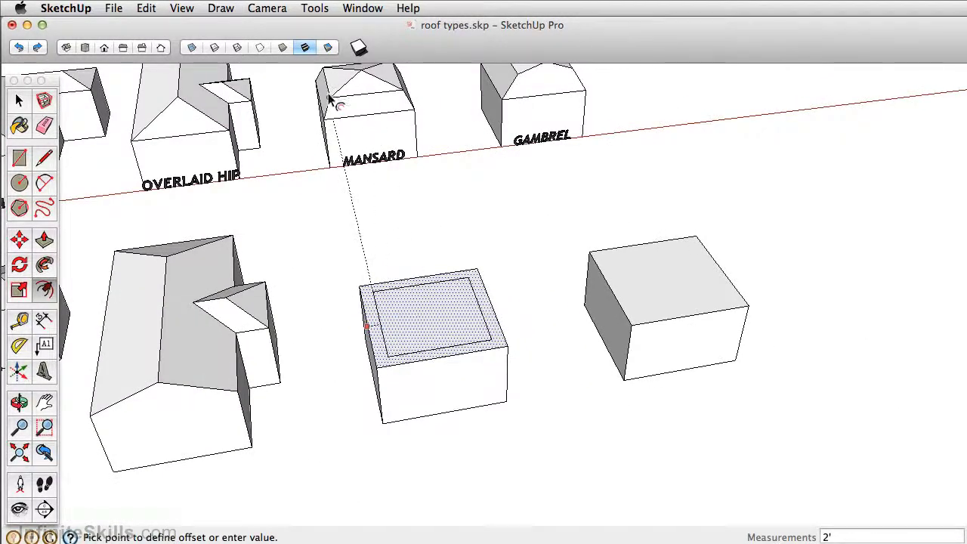
{"action": "scroll", "coordinate": [386, 324], "scroll_direction": "up", "scroll_amount": 3}
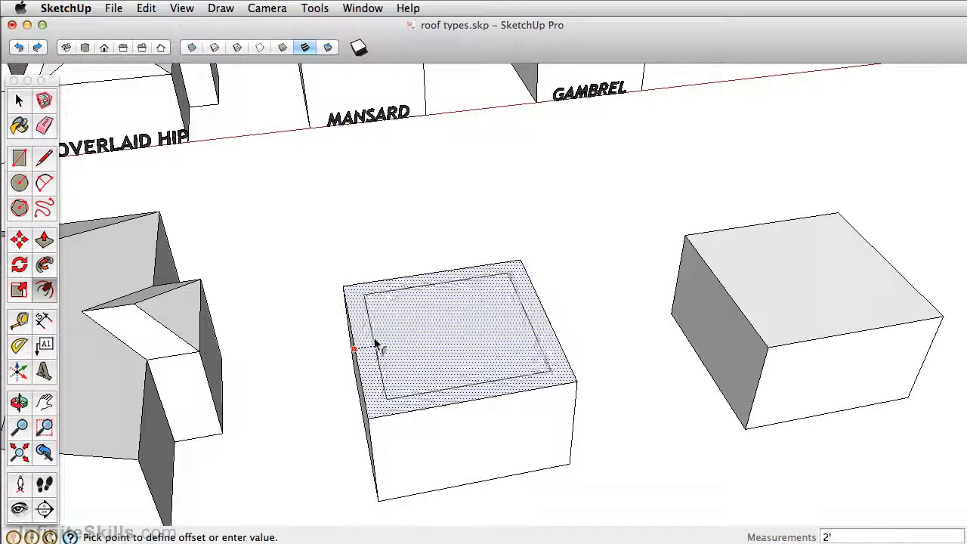
{"action": "scroll", "coordinate": [381, 332], "scroll_direction": "up", "scroll_amount": 3}
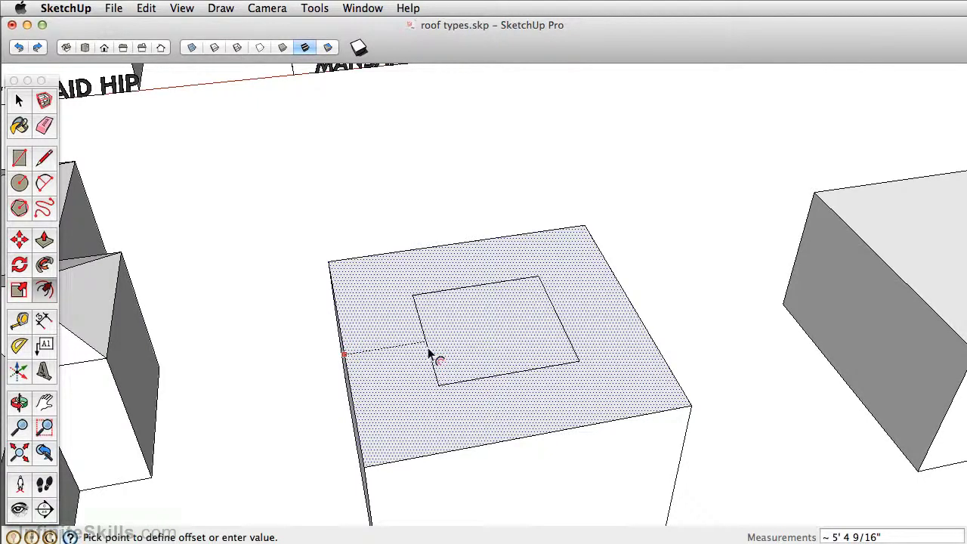
{"action": "type", "text": "24"}
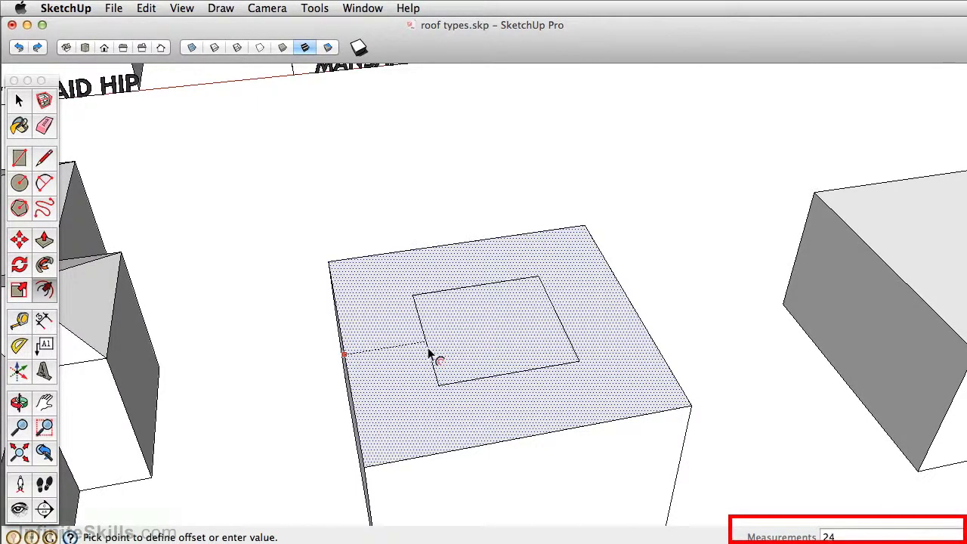
{"action": "key", "text": "Return"}
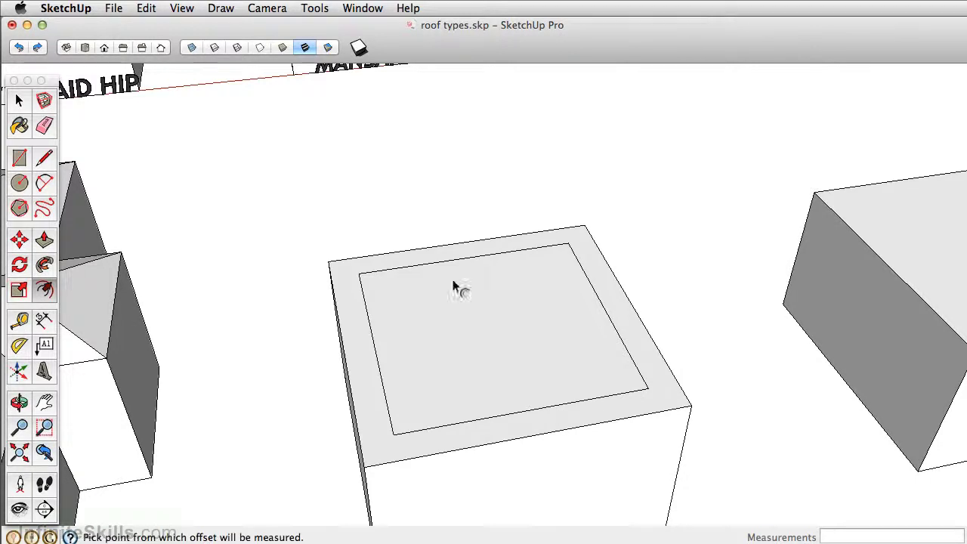
Repeat the 24-inch inward offset three more times, each on the innermost face of the box's top.
{"action": "left_click", "coordinate": [455, 323]}
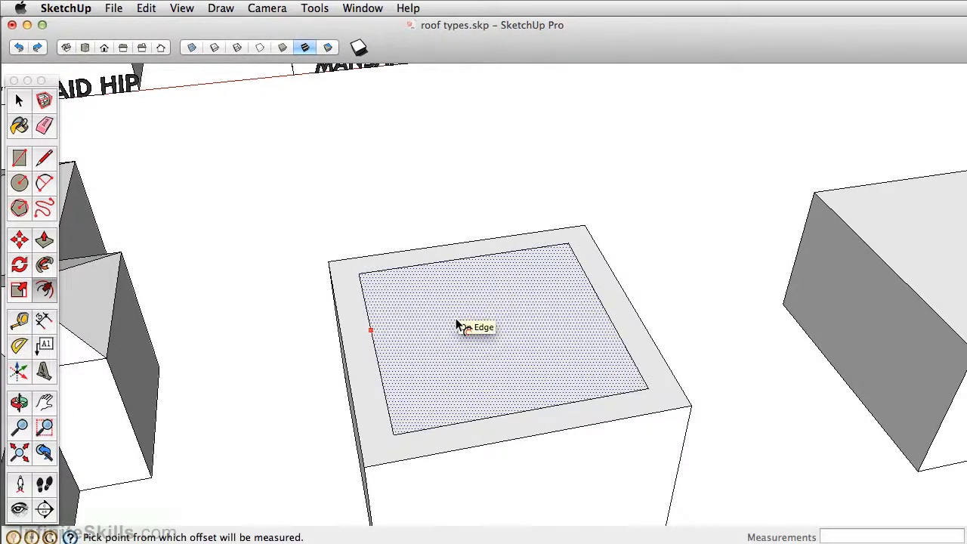
{"action": "double_click", "coordinate": [455, 323]}
{"action": "left_click", "coordinate": [457, 333]}
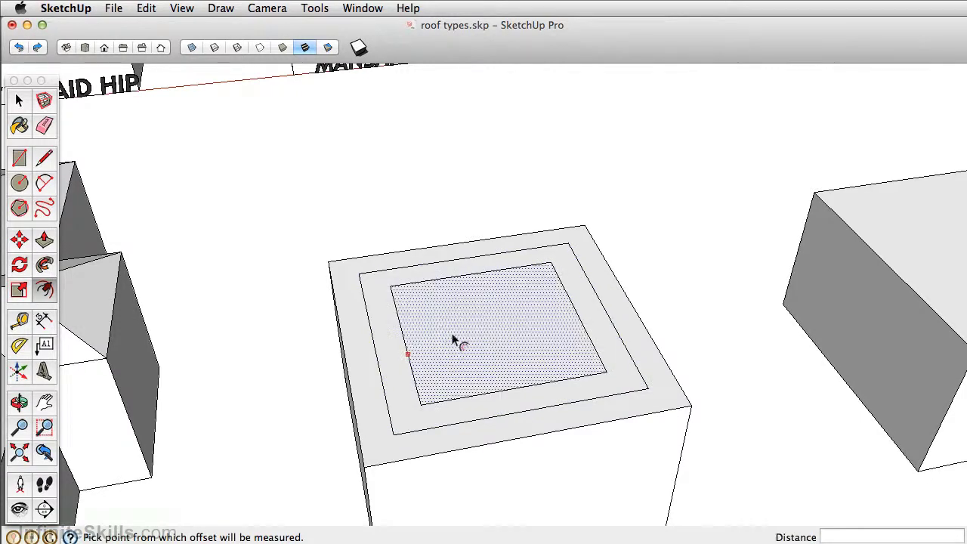
{"action": "double_click", "coordinate": [484, 336]}
{"action": "left_click", "coordinate": [453, 330]}
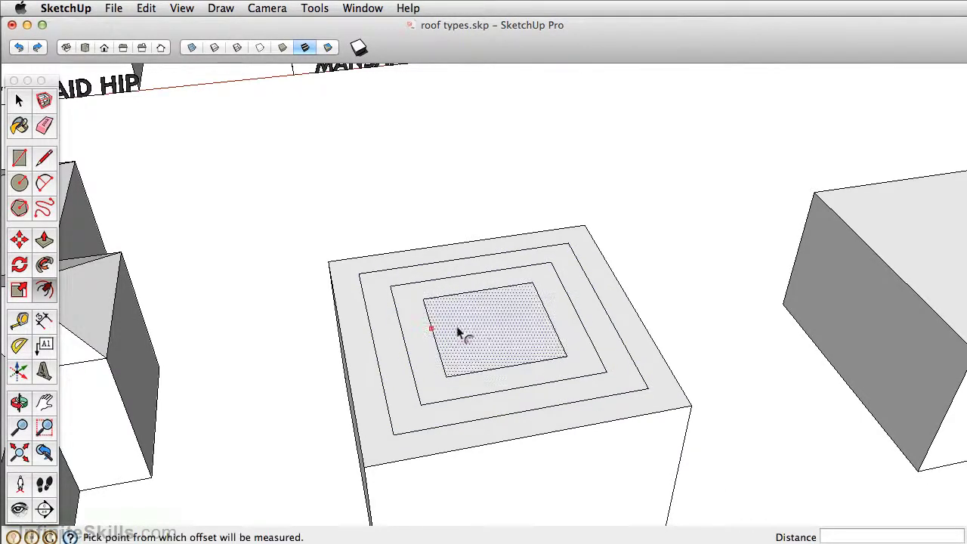
{"action": "double_click", "coordinate": [478, 345]}
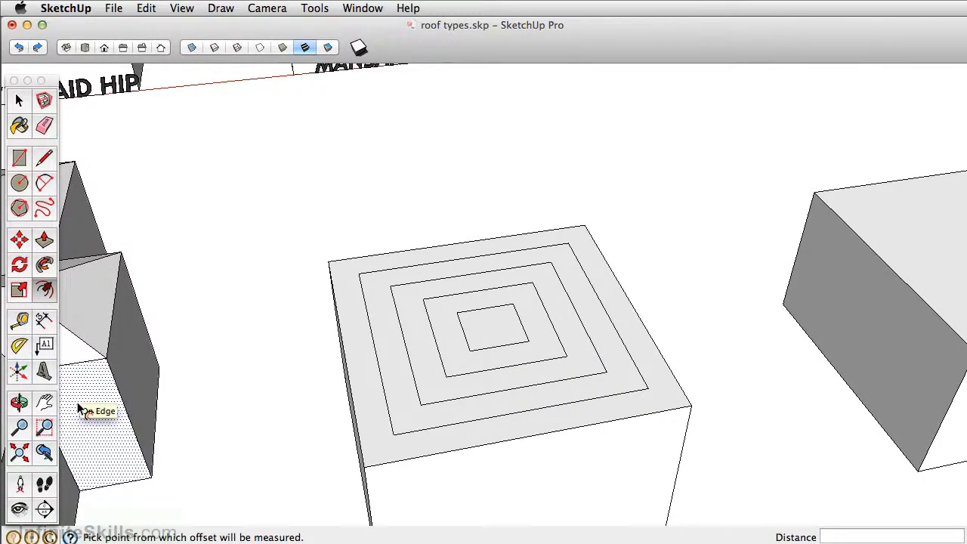
Push/Pull the concentric faces on the box's top upward by the same small amount to form stepped tiers.
{"action": "key", "text": "p"}
{"action": "left_click", "coordinate": [496, 345]}
{"action": "left_click", "coordinate": [498, 336]}
{"action": "double_click", "coordinate": [483, 367]}
{"action": "double_click", "coordinate": [484, 397]}
{"action": "double_click", "coordinate": [484, 408]}
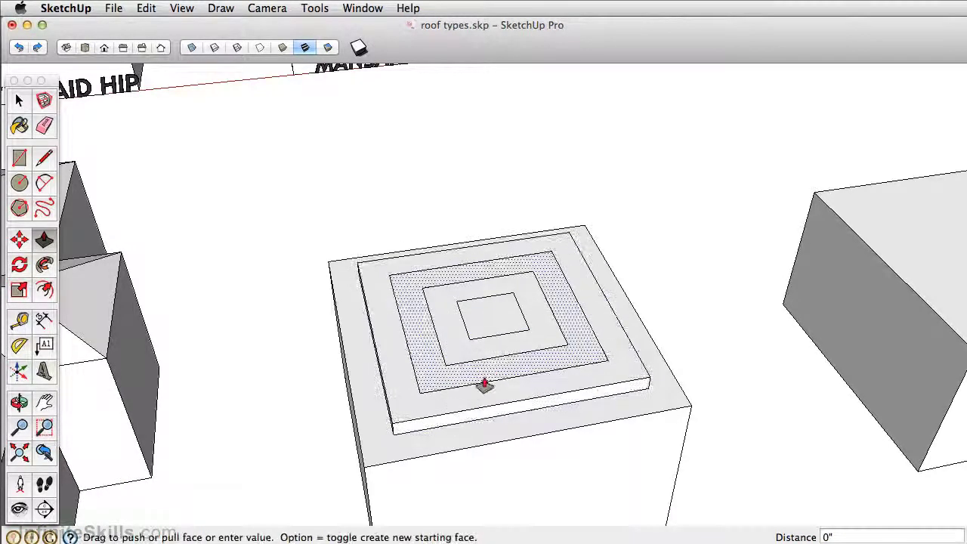
{"action": "double_click", "coordinate": [484, 388]}
{"action": "double_click", "coordinate": [442, 334]}
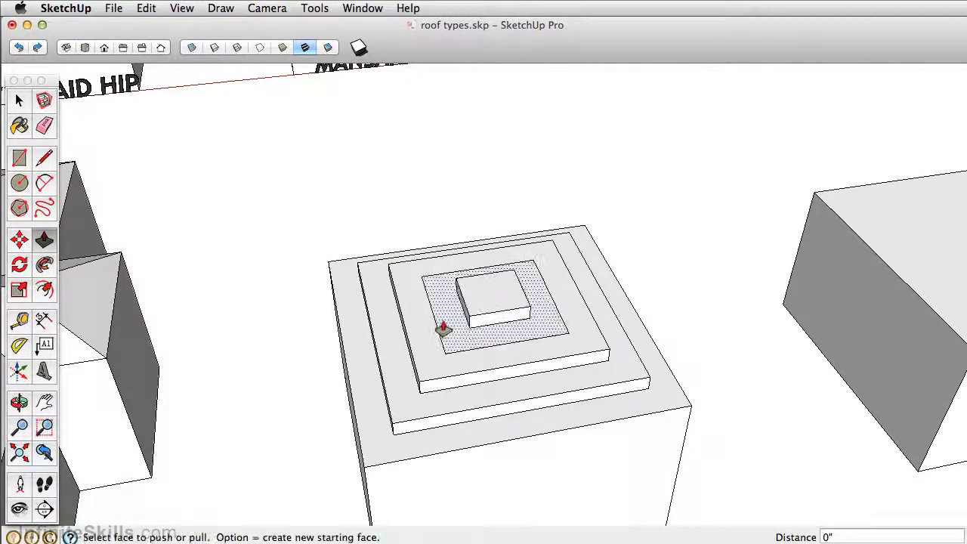
Undo the stepped extrusions and the repeated offsets, back to the first inward offset.
{"action": "key", "text": "super+z"}
{"action": "key", "text": "super+z"}
{"action": "key", "text": "super+z"}
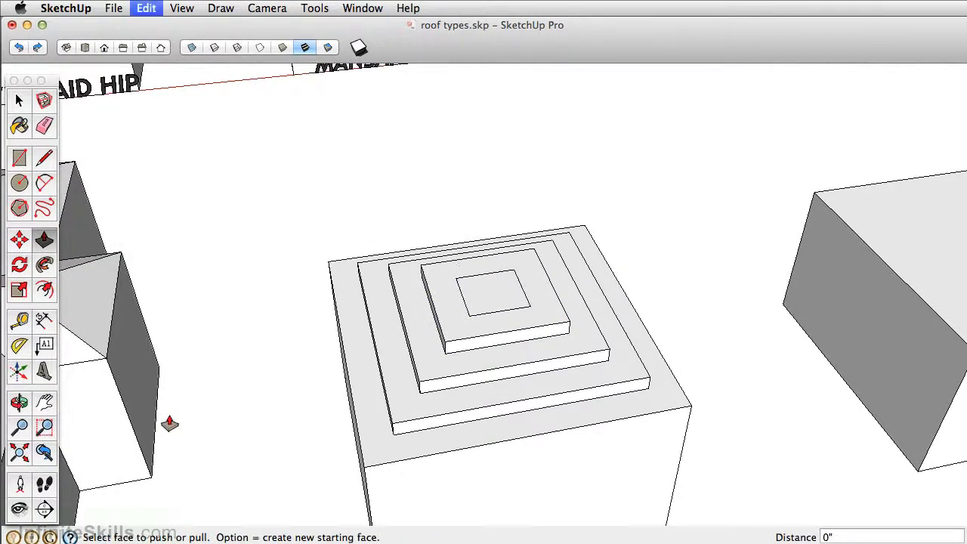
{"action": "key", "text": "super+z"}
{"action": "key", "text": "super+z"}
{"action": "key", "text": "super+z"}
{"action": "key", "text": "super+z"}
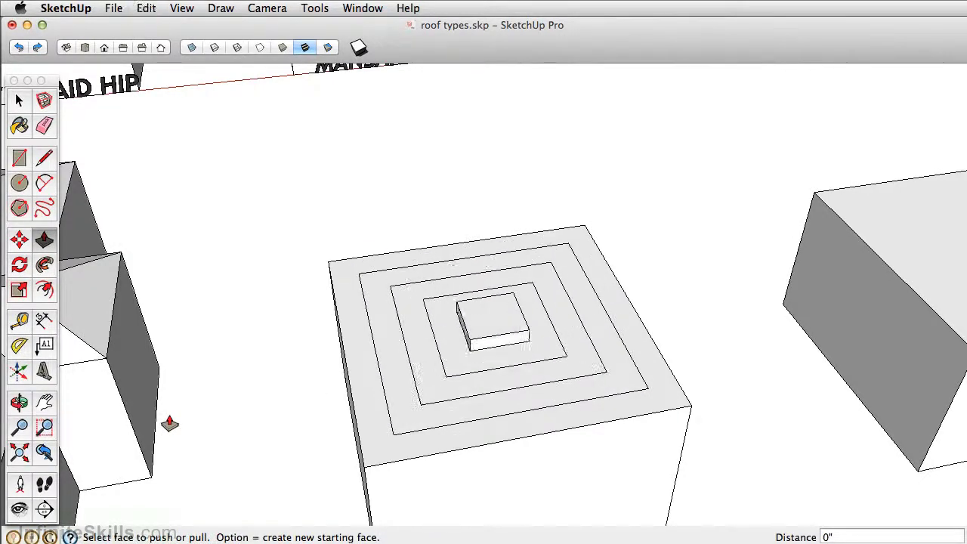
{"action": "key", "text": "super+z"}
{"action": "key", "text": "super+z"}
{"action": "scroll", "coordinate": [233, 383], "scroll_direction": "down", "scroll_amount": 4}
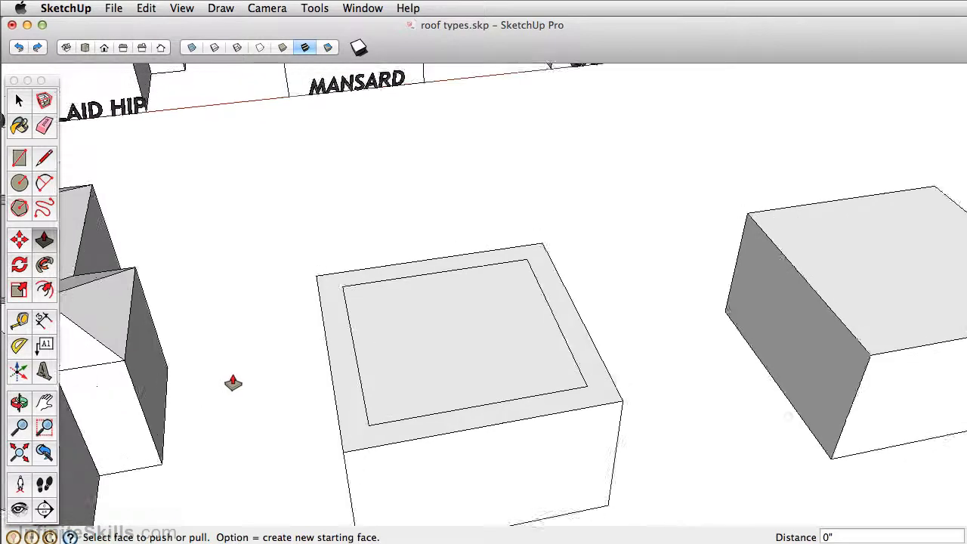
Measure the vertical height of the lower roof section on the mansard example.
{"action": "middle_click_drag", "start_coordinate": [232, 383], "coordinate": [344, 340]}
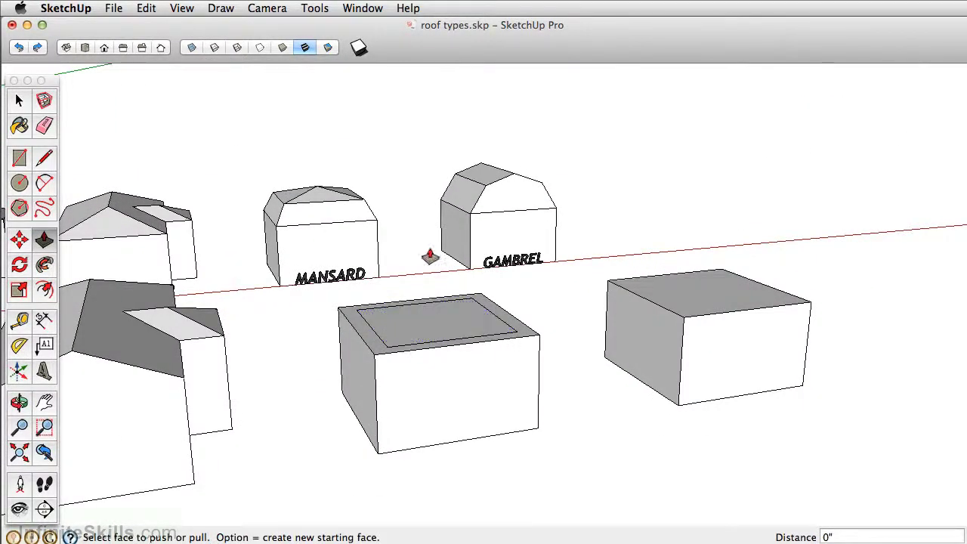
{"action": "scroll", "coordinate": [304, 218], "scroll_direction": "up", "scroll_amount": 3}
{"action": "key", "text": "t"}
{"action": "left_click", "coordinate": [290, 231]}
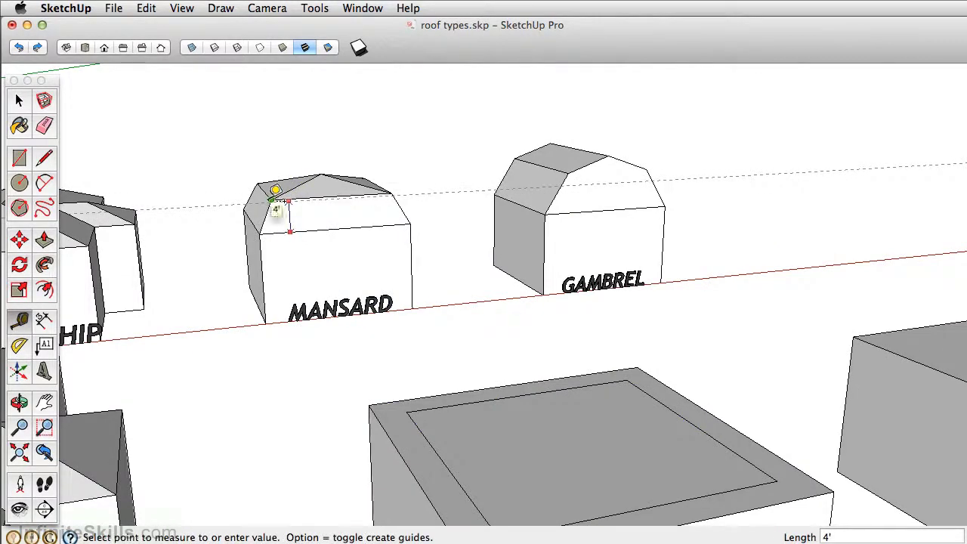
Push/Pull the inner rectangle on the box's top face up by 4'.
{"action": "middle_click_drag", "start_coordinate": [352, 216], "coordinate": [378, 280]}
{"action": "key", "text": "space"}
{"action": "left_click", "coordinate": [46, 238]}
{"action": "left_click_drag", "start_coordinate": [475, 340], "coordinate": [468, 276]}
{"action": "type", "text": "4'"}
{"action": "key", "text": "Return"}
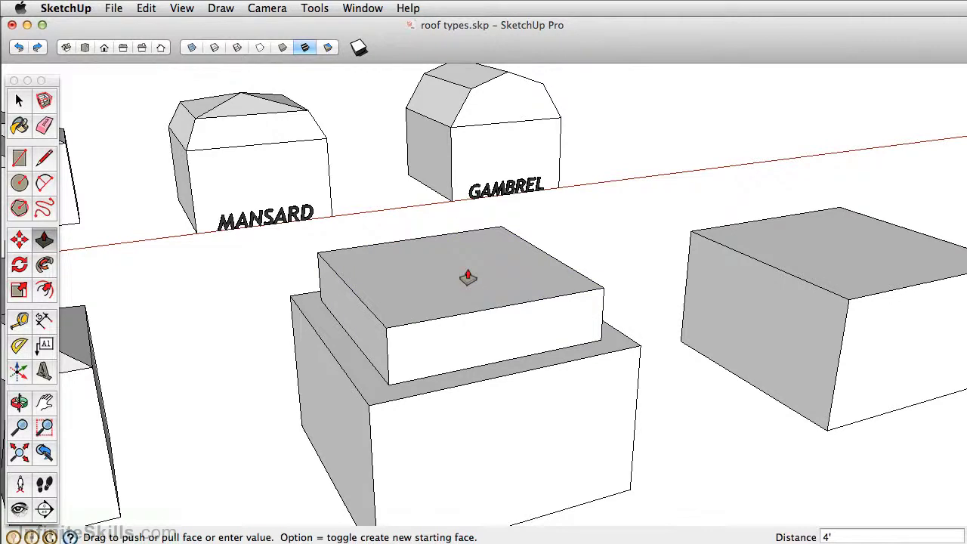
Draw lines joining three top corners of the raised block to the matching corners of the box, forming sloped roof faces.
{"action": "left_click", "coordinate": [44, 156]}
{"action": "left_click", "coordinate": [386, 329]}
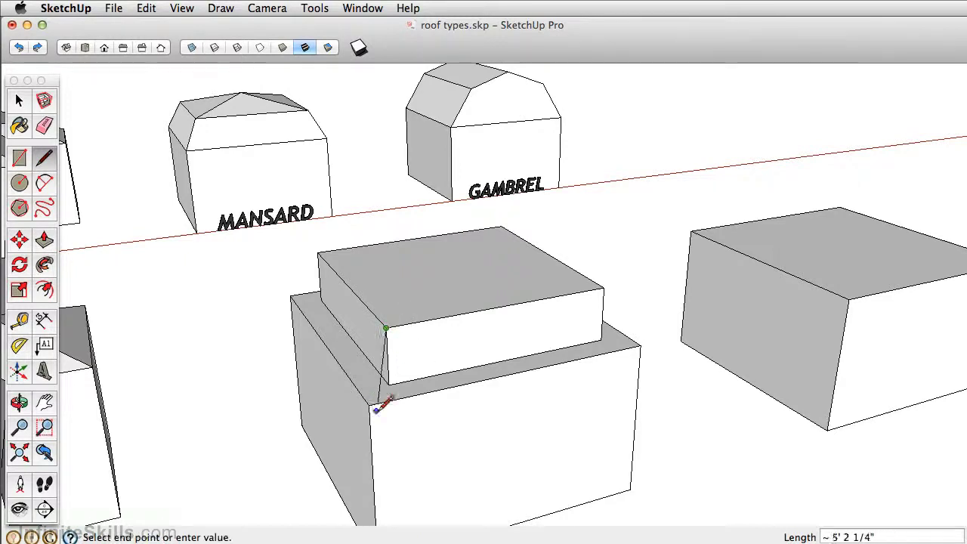
{"action": "left_click", "coordinate": [368, 404]}
{"action": "key", "text": "Escape"}
{"action": "left_click", "coordinate": [605, 288]}
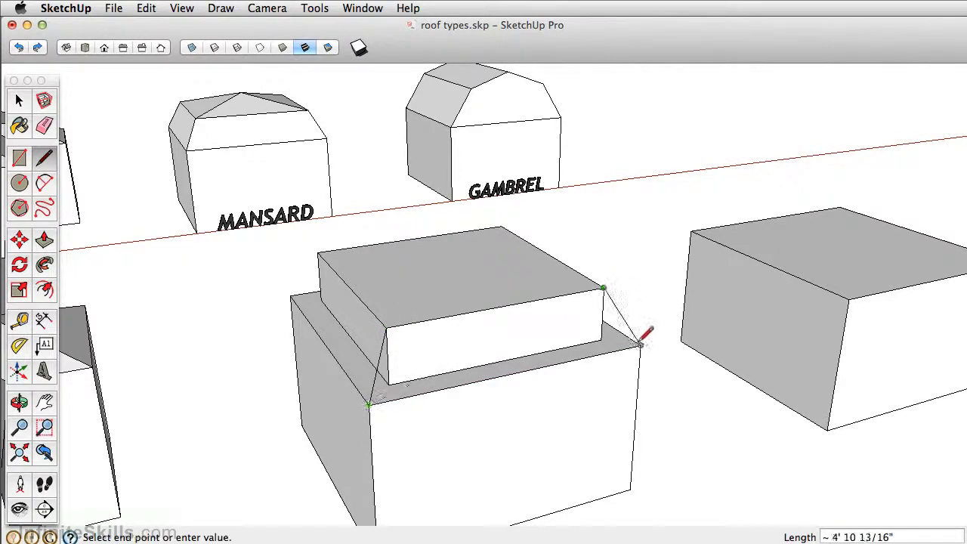
{"action": "left_click", "coordinate": [640, 347]}
{"action": "left_click", "coordinate": [317, 252]}
{"action": "left_click", "coordinate": [291, 297]}
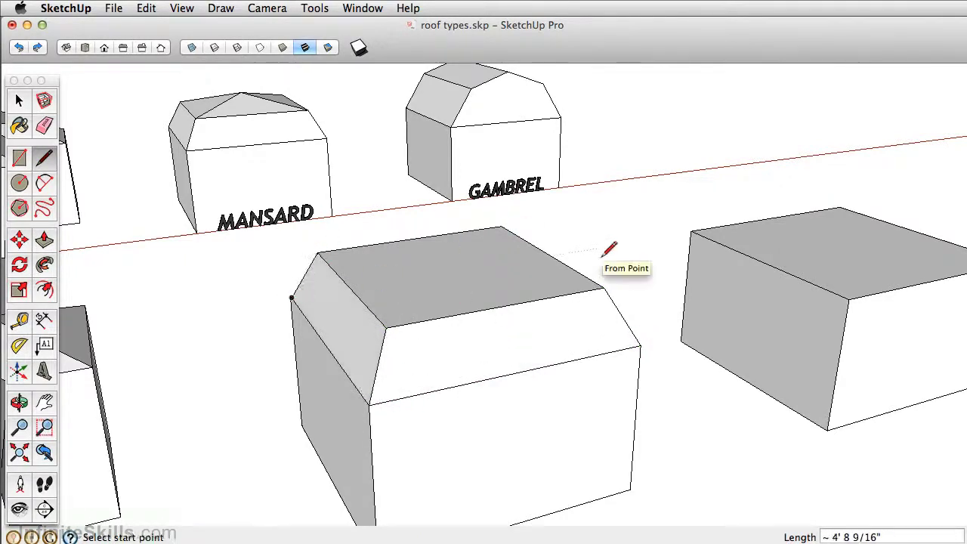
Inspect the roof's interior in X-ray view and undo the corner lines and the extrusion.
{"action": "left_click", "coordinate": [192, 49]}
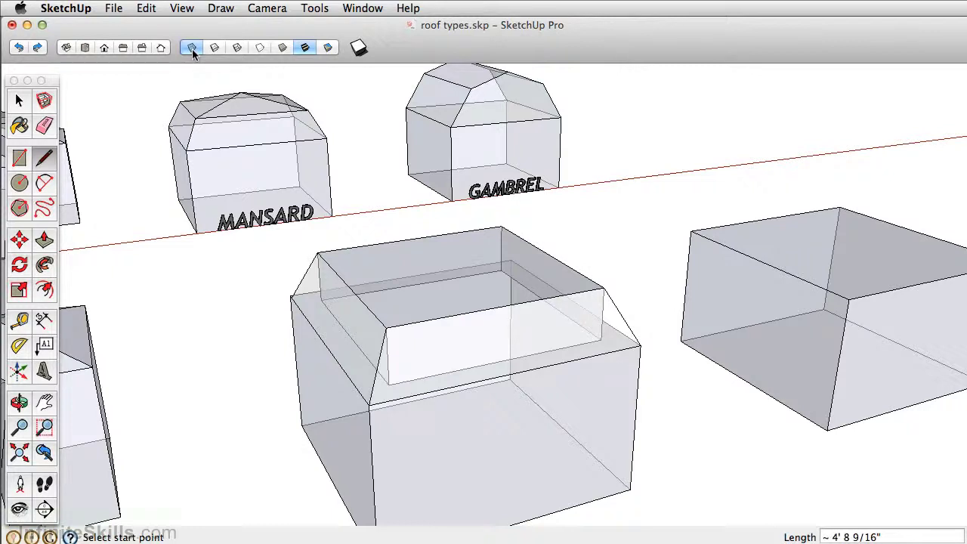
{"action": "left_click", "coordinate": [192, 49]}
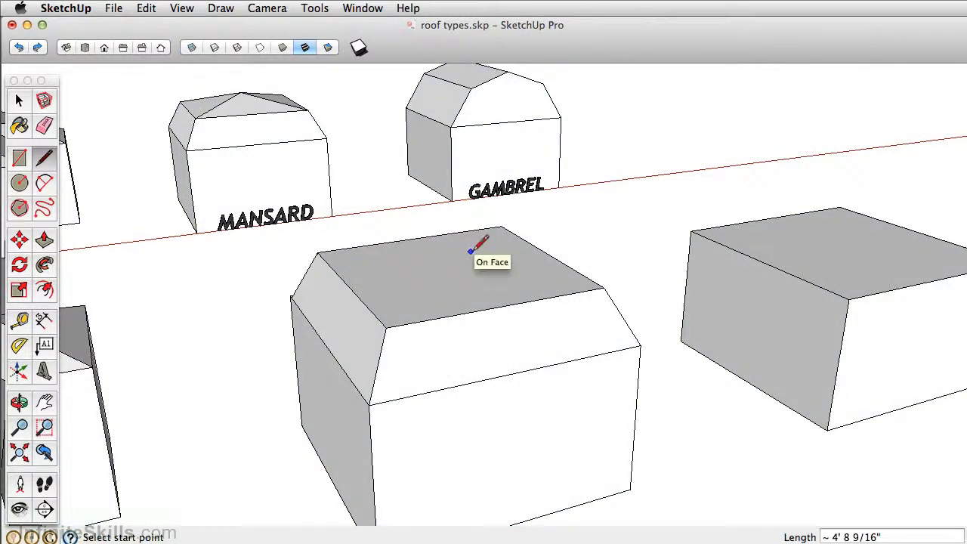
{"action": "key", "text": "super+z"}
{"action": "key", "text": "super+z"}
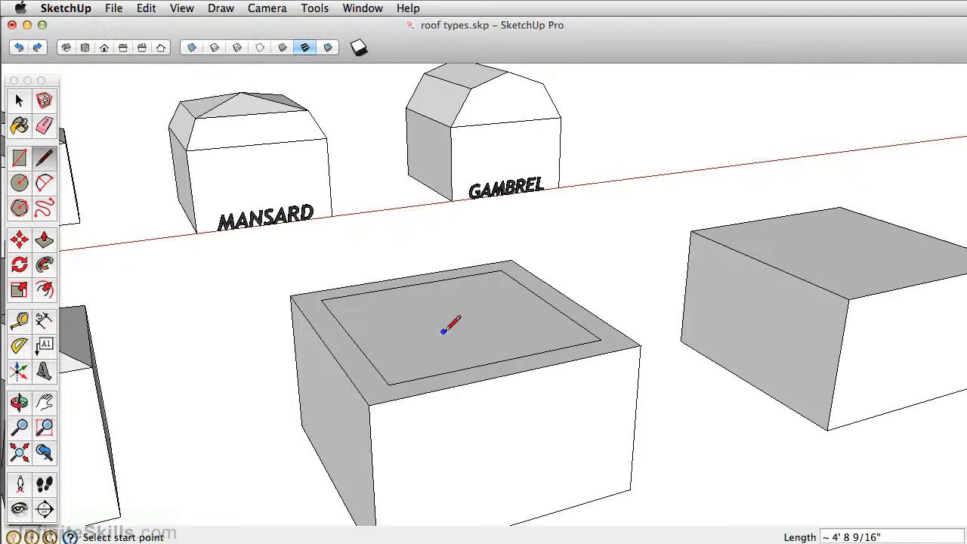
Move the inner rectangular face of the box's top up 48 inches along the blue axis.
{"action": "left_click", "coordinate": [19, 240]}
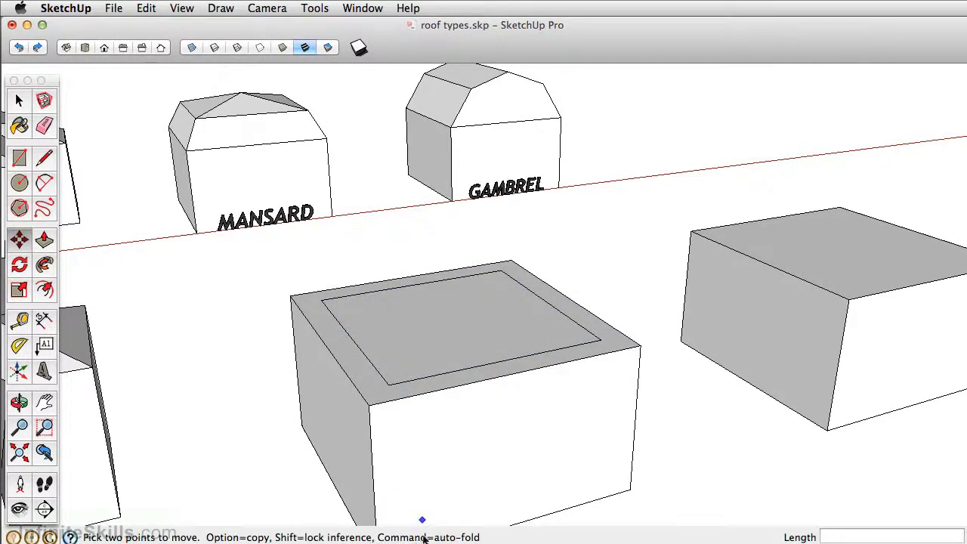
{"action": "left_click", "coordinate": [440, 314]}
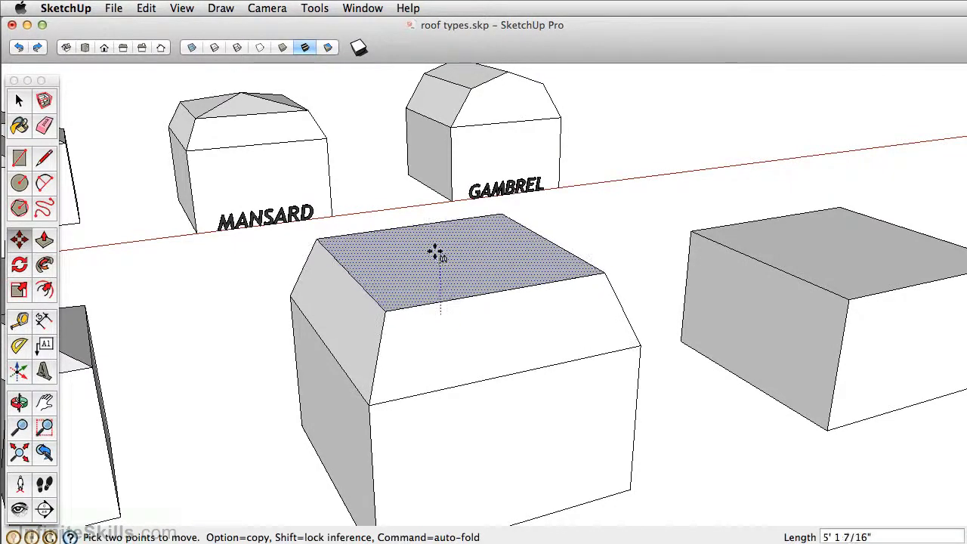
{"action": "type", "text": "48"}
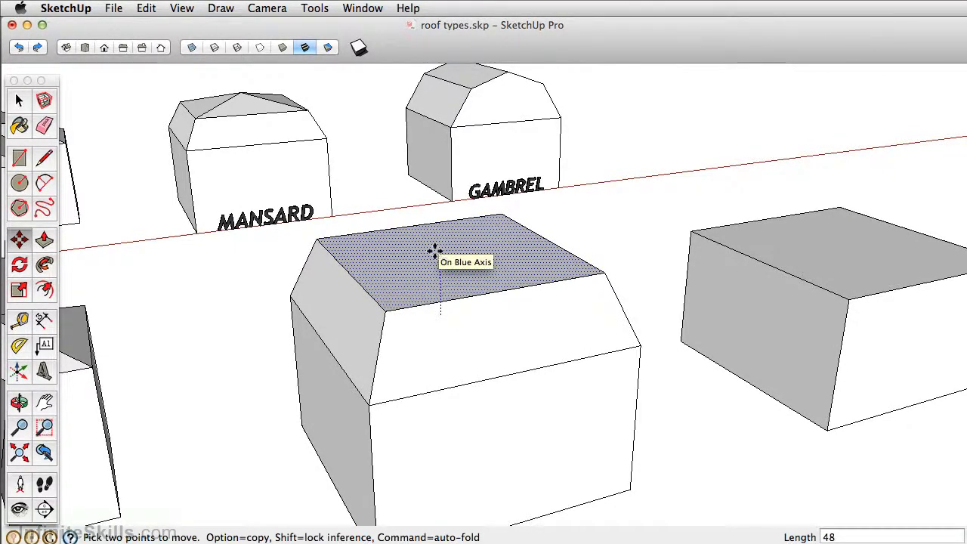
{"action": "key", "text": "Return"}
Try out face-with-edges, face-only and whole-box selections on the raised roof form, and clear the selection.
{"action": "middle_click_drag", "start_coordinate": [467, 312], "coordinate": [460, 388]}
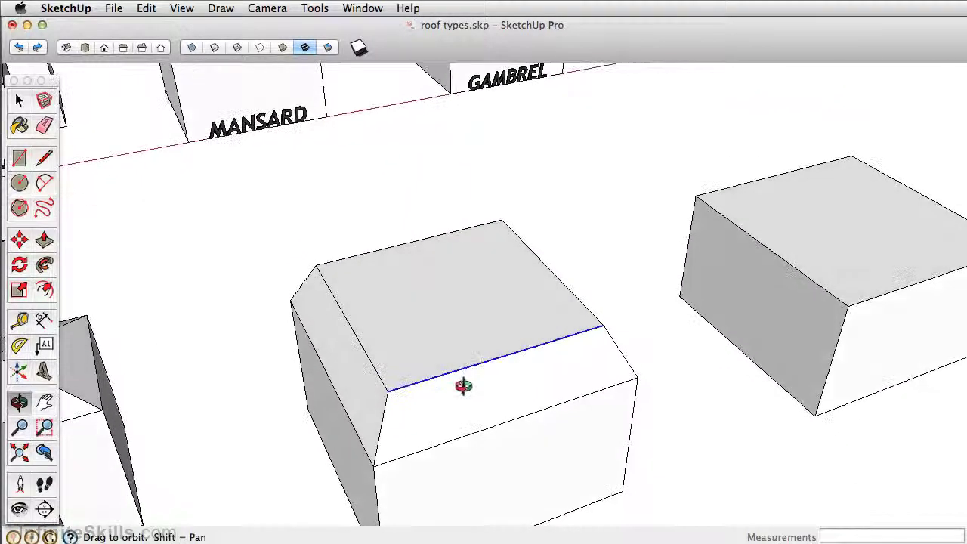
{"action": "key", "text": "m"}
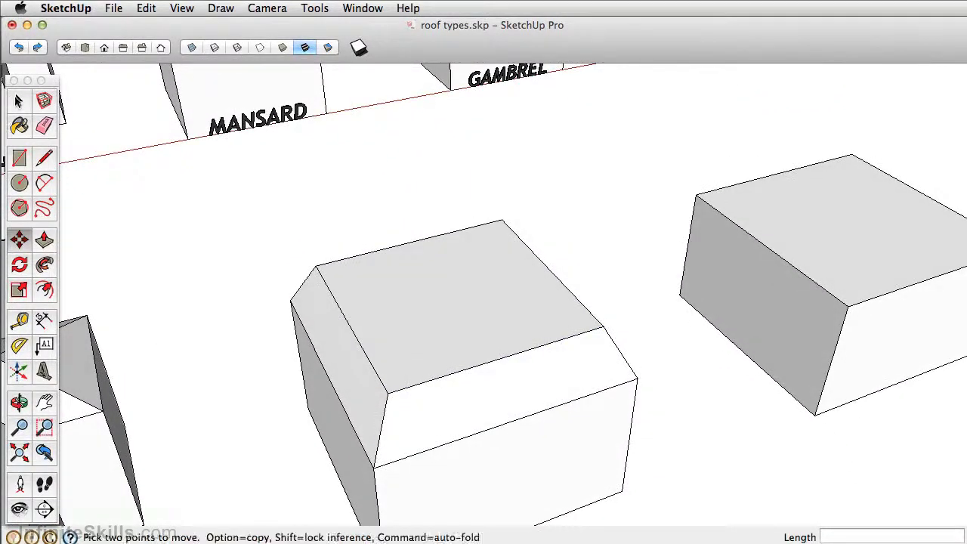
{"action": "key", "text": "space"}
{"action": "left_click", "coordinate": [463, 301]}
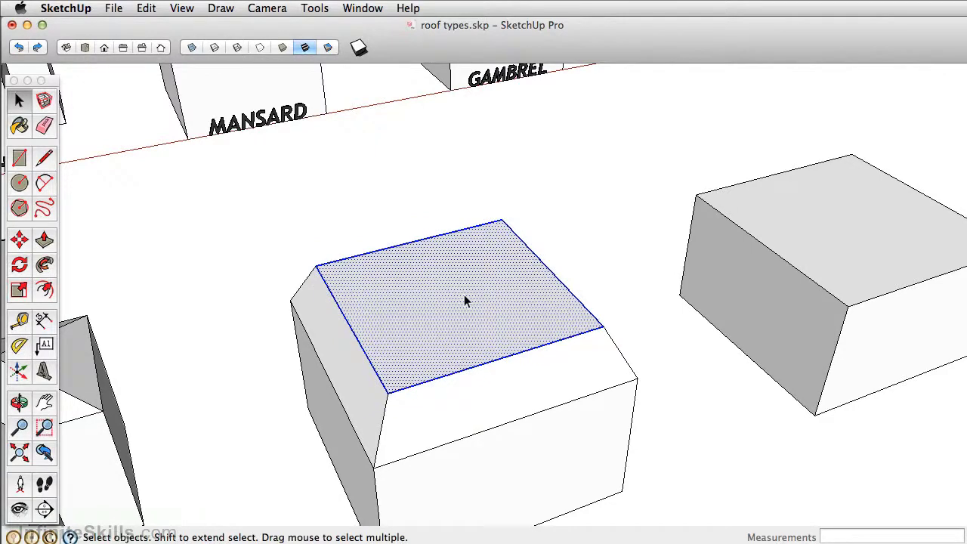
{"action": "left_click", "coordinate": [464, 317]}
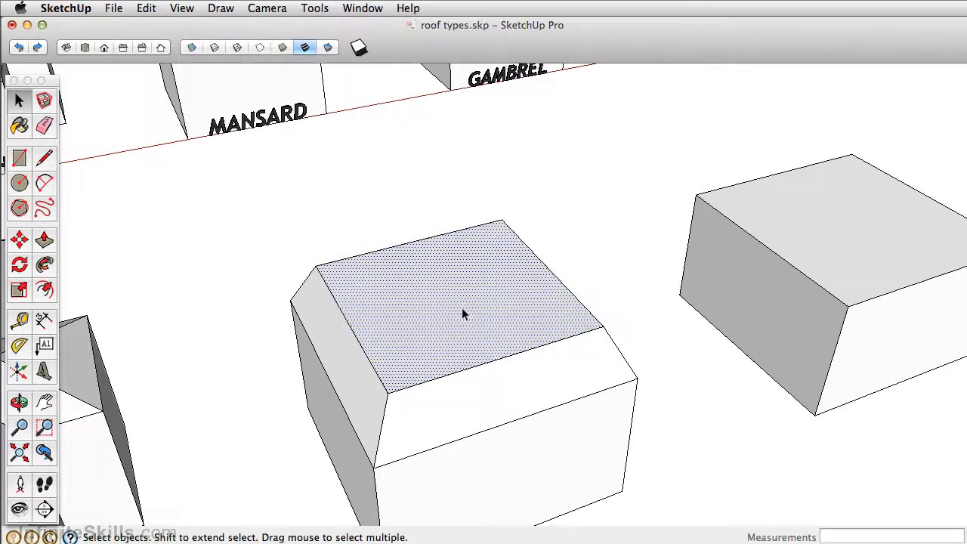
{"action": "triple_click", "coordinate": [462, 308]}
{"action": "scroll", "coordinate": [462, 303], "scroll_direction": "down", "scroll_amount": 3}
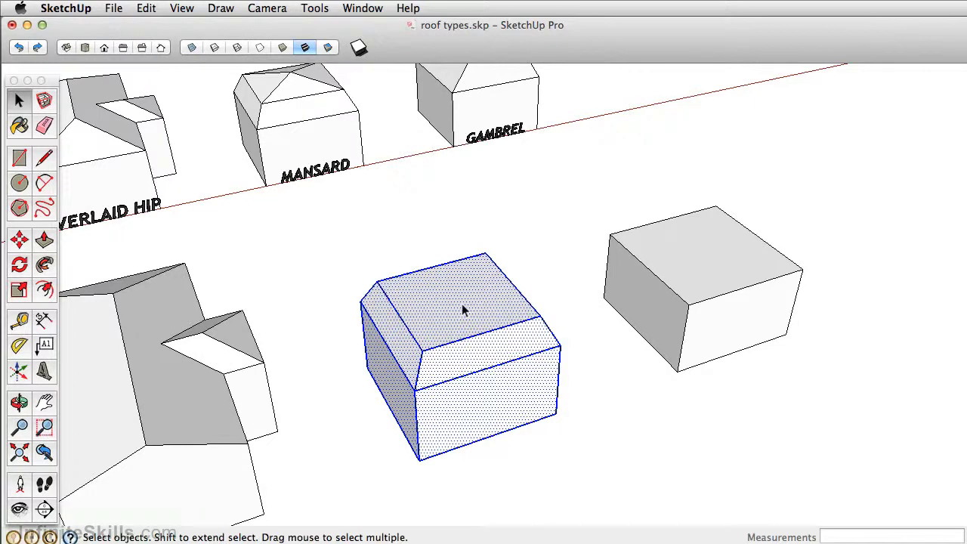
{"action": "scroll", "coordinate": [462, 303], "scroll_direction": "up", "scroll_amount": 3}
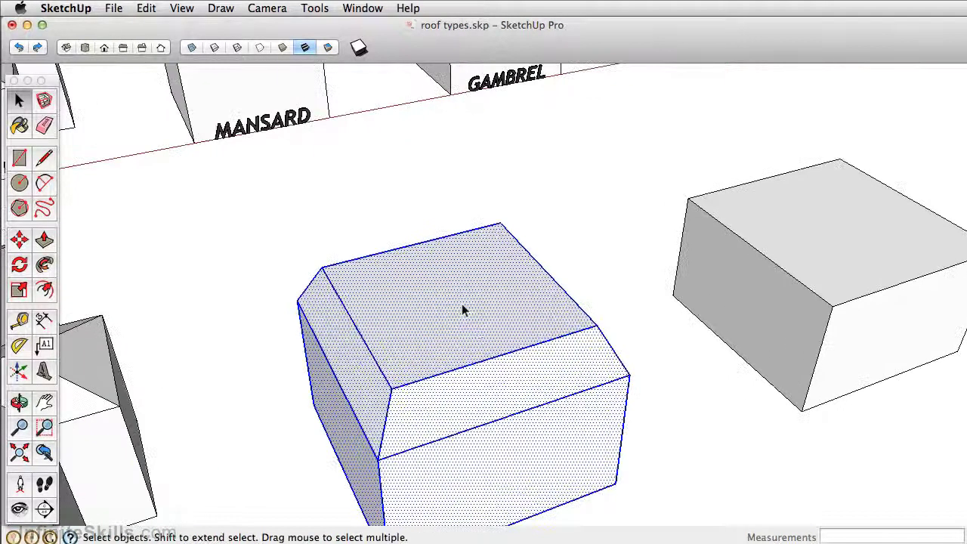
{"action": "key", "text": "Escape"}
Select the raised top face with its bounding edges and try scaling it uniformly about the opposite corner.
{"action": "left_click", "coordinate": [434, 309]}
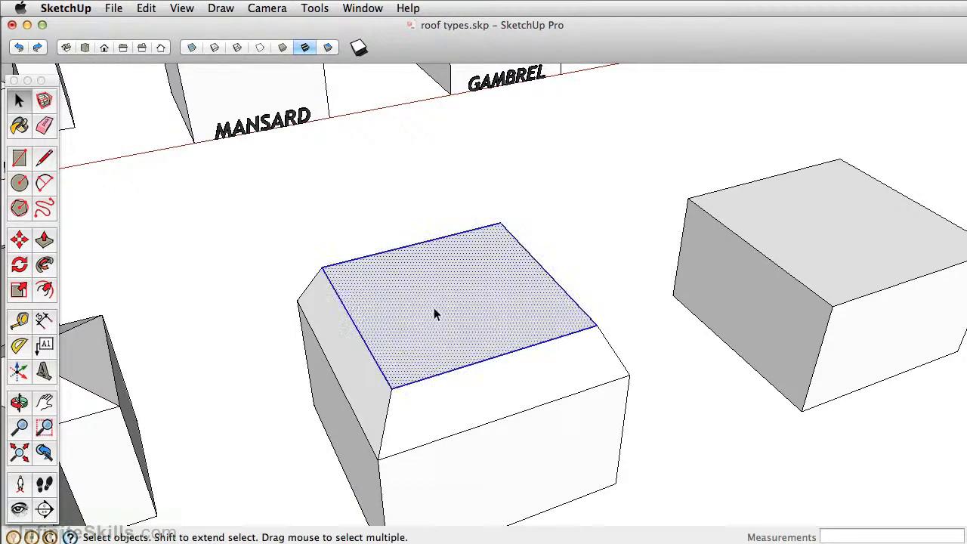
{"action": "left_click", "coordinate": [19, 290]}
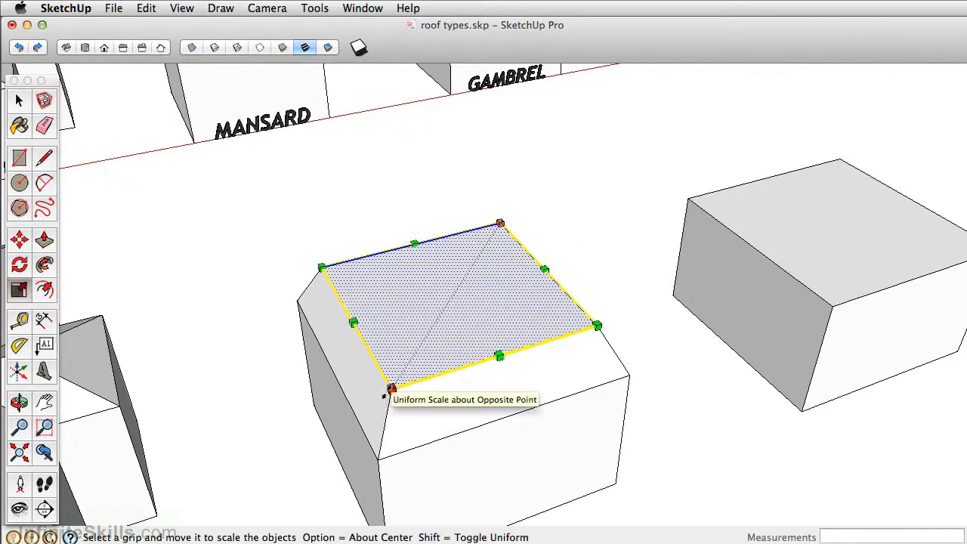
{"action": "left_click_drag", "start_coordinate": [386, 394], "coordinate": [468, 246]}
{"action": "key", "text": "Escape"}
{"action": "left_click_drag", "start_coordinate": [464, 429], "coordinate": [343, 536]}
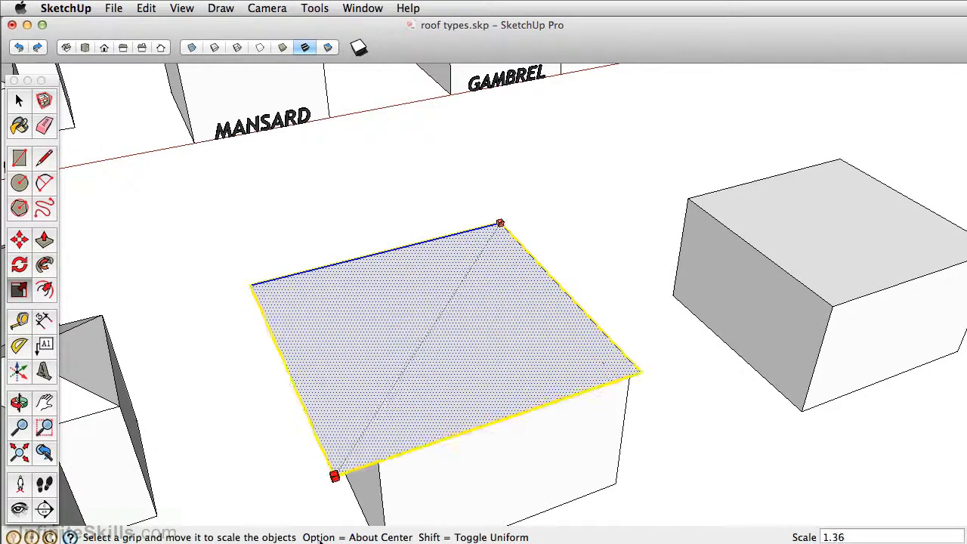
{"action": "key", "text": "Escape"}
Scale the selected top face down uniformly about its center to slope the lower roof faces further inward.
{"action": "key", "text": "alt"}
{"action": "key", "text": "alt"}
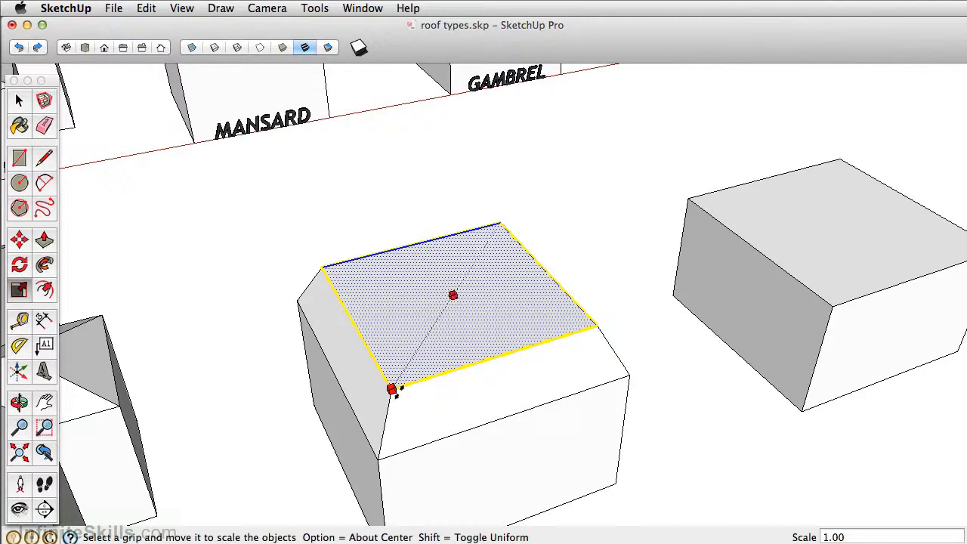
{"action": "key", "text": "alt"}
{"action": "mouse_move", "coordinate": [395, 391]}
{"action": "left_mouse_down"}
{"action": "mouse_move", "coordinate": [371, 425]}
{"action": "mouse_move", "coordinate": [352, 488]}
{"action": "mouse_move", "coordinate": [380, 390]}
{"action": "mouse_move", "coordinate": [426, 333]}
{"action": "mouse_move", "coordinate": [393, 400]}
{"action": "mouse_move", "coordinate": [401, 376]}
{"action": "left_mouse_up"}
{"action": "key", "text": "space"}
{"action": "left_click", "coordinate": [459, 242]}
Draw two diagonal lines between opposite corners of the roof's flat top face.
{"action": "middle_click_drag", "start_coordinate": [459, 241], "coordinate": [400, 291]}
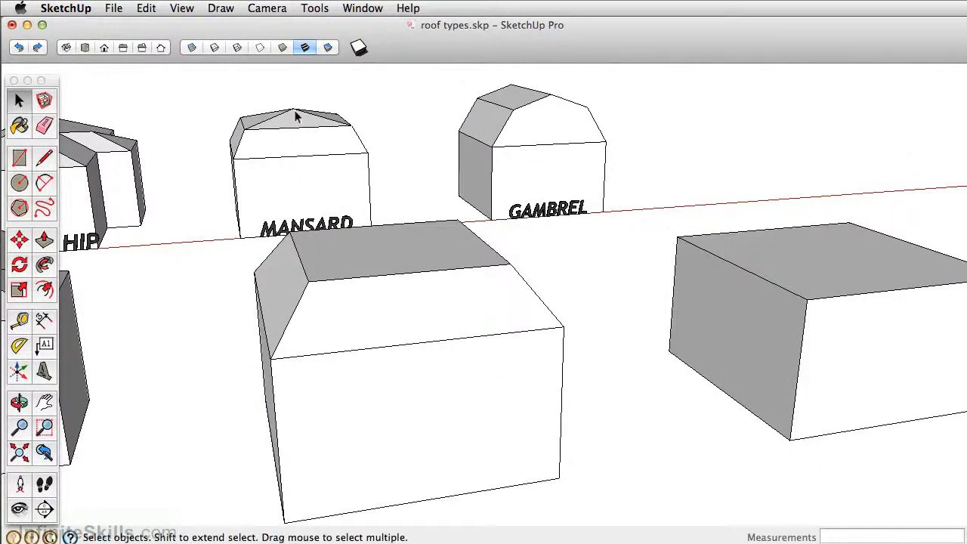
{"action": "middle_click_drag", "start_coordinate": [336, 285], "coordinate": [396, 434]}
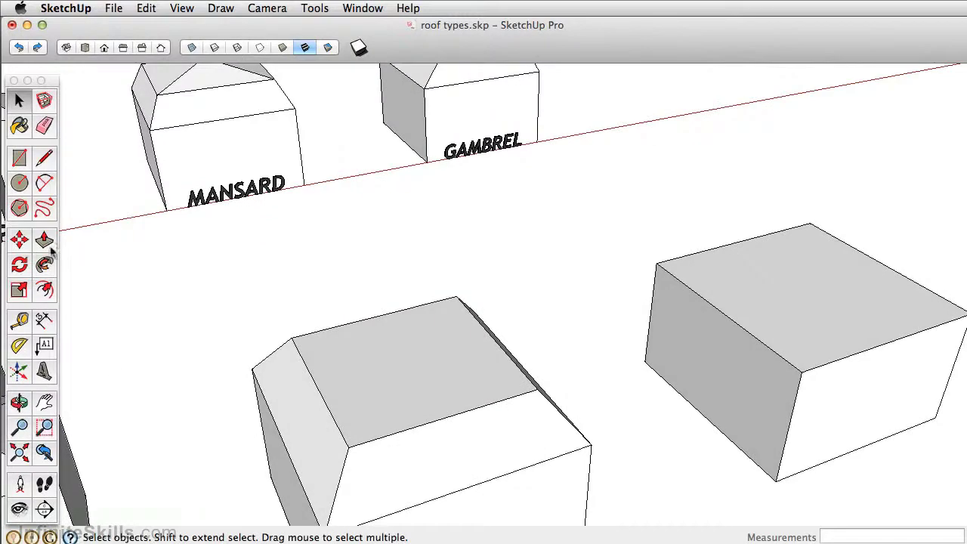
{"action": "left_click", "coordinate": [45, 157]}
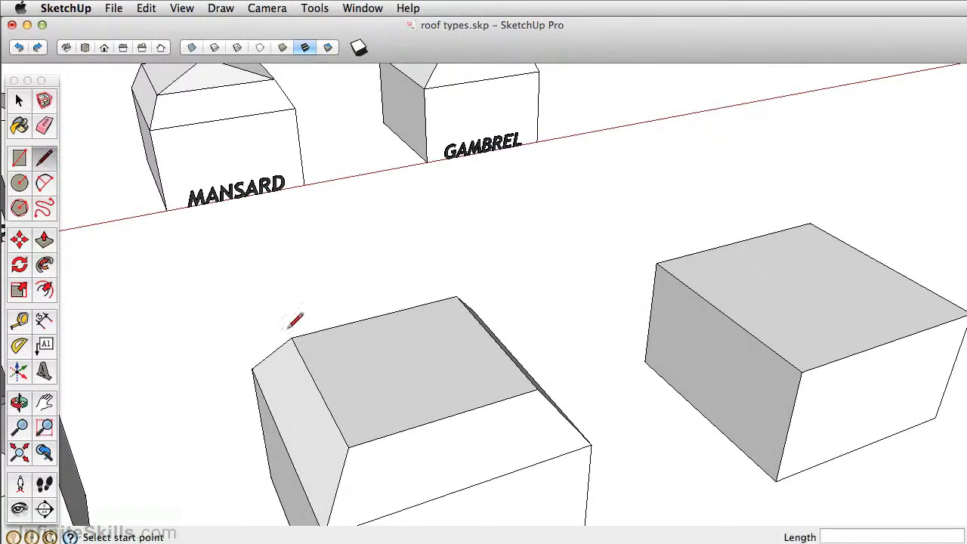
{"action": "left_click", "coordinate": [291, 337]}
{"action": "left_click", "coordinate": [536, 387]}
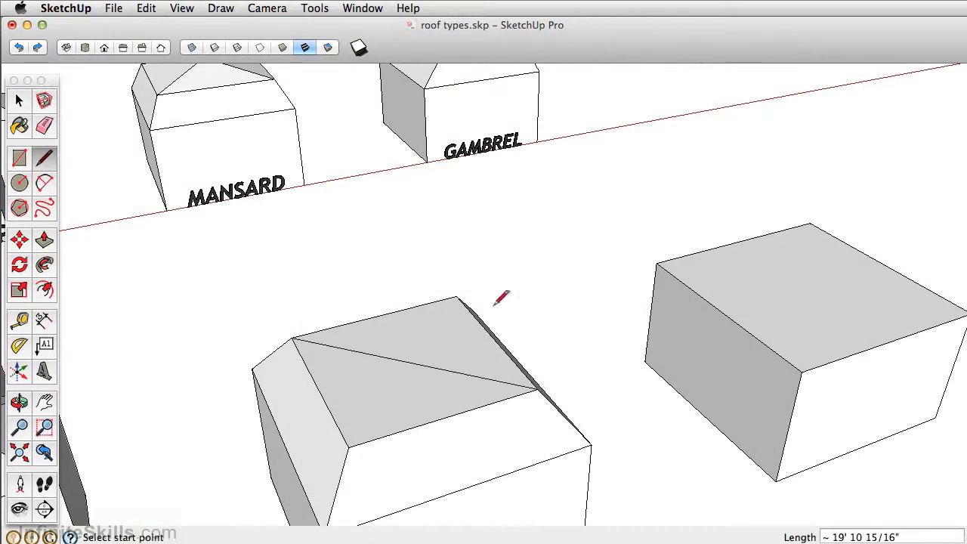
{"action": "left_click", "coordinate": [457, 297]}
{"action": "left_click", "coordinate": [348, 446]}
{"action": "key", "text": "space"}
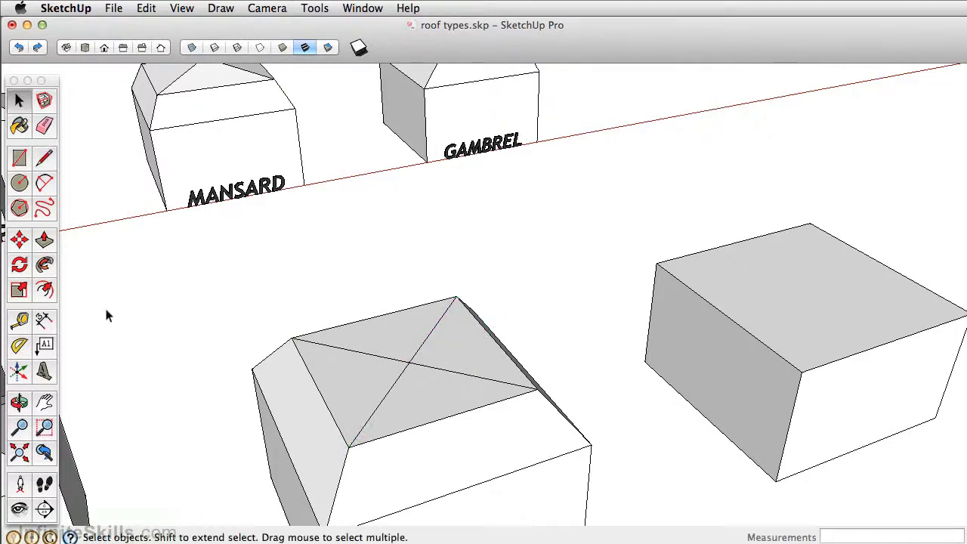
Move the intersection of the two diagonals straight up 24 inches to form the peak of the upper roof.
{"action": "left_click", "coordinate": [19, 238]}
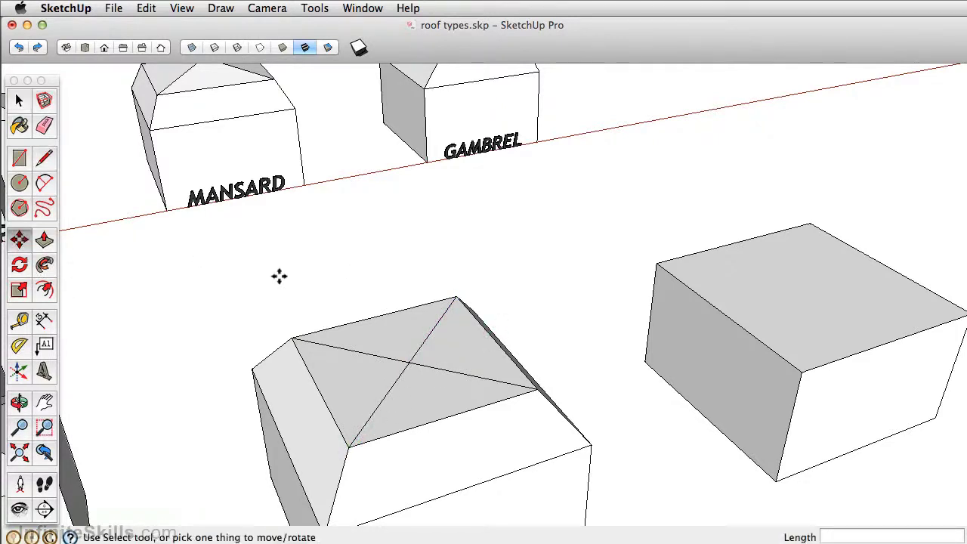
{"action": "left_click", "coordinate": [410, 363]}
{"action": "type", "text": "4'"}
{"action": "key", "text": "Return"}
{"action": "middle_click_drag", "start_coordinate": [410, 320], "coordinate": [432, 179]}
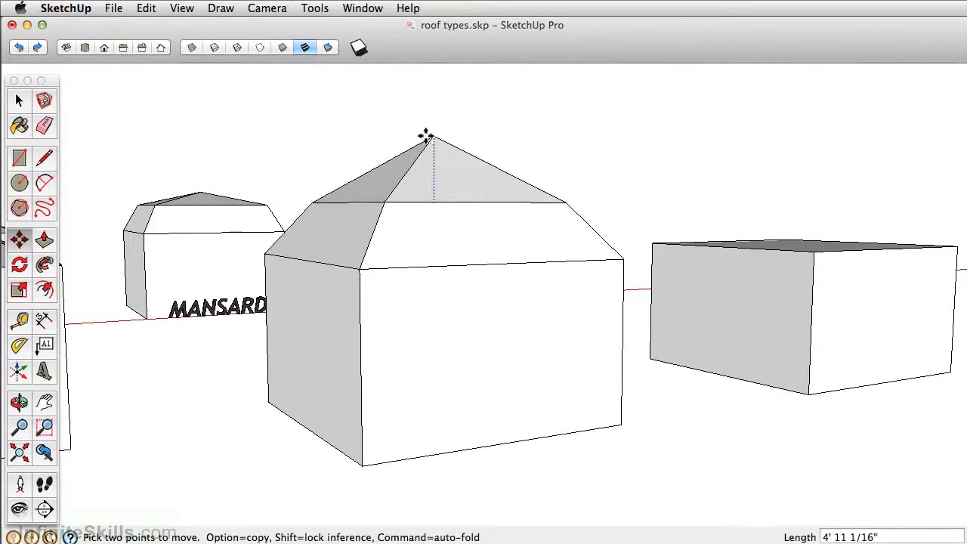
{"action": "type", "text": "24"}
{"action": "key", "text": "Return"}
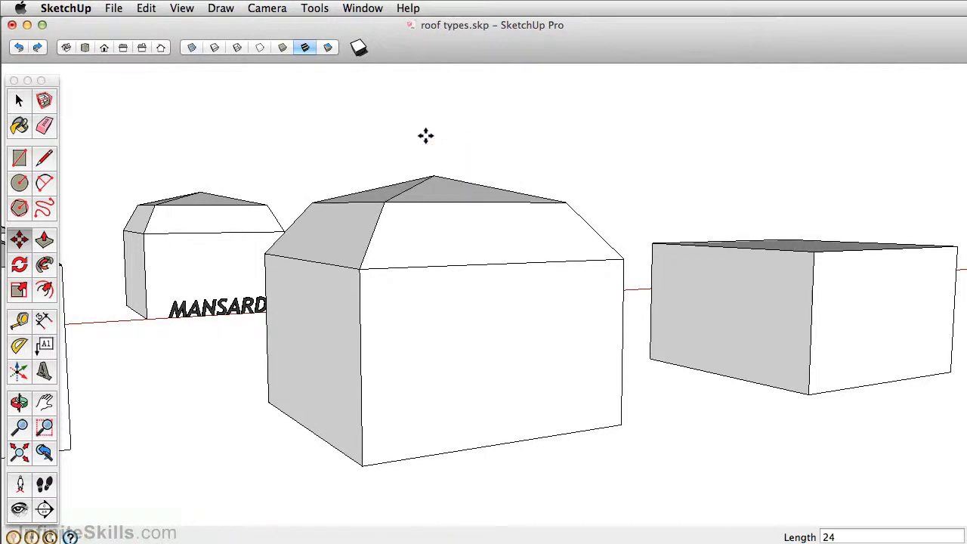
{"action": "middle_click_drag", "start_coordinate": [593, 218], "coordinate": [283, 278]}
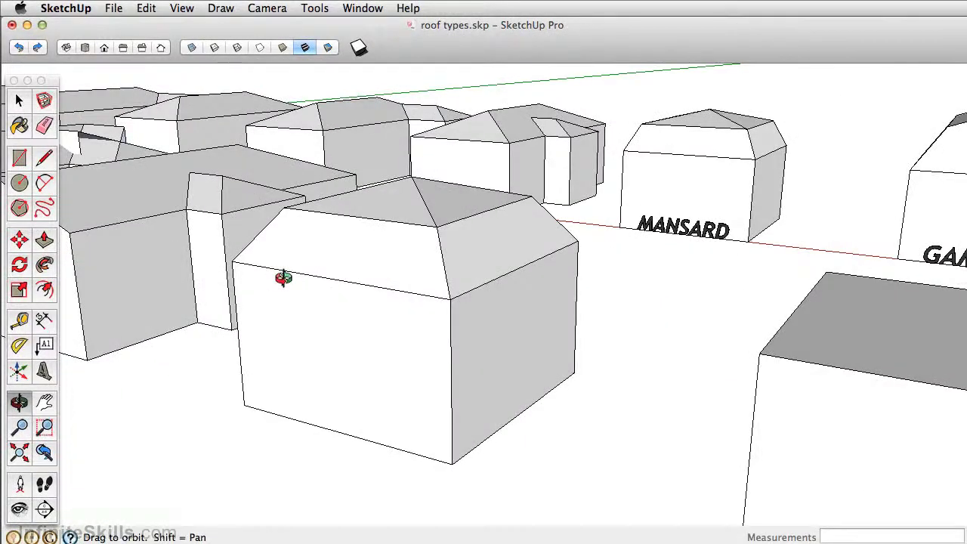